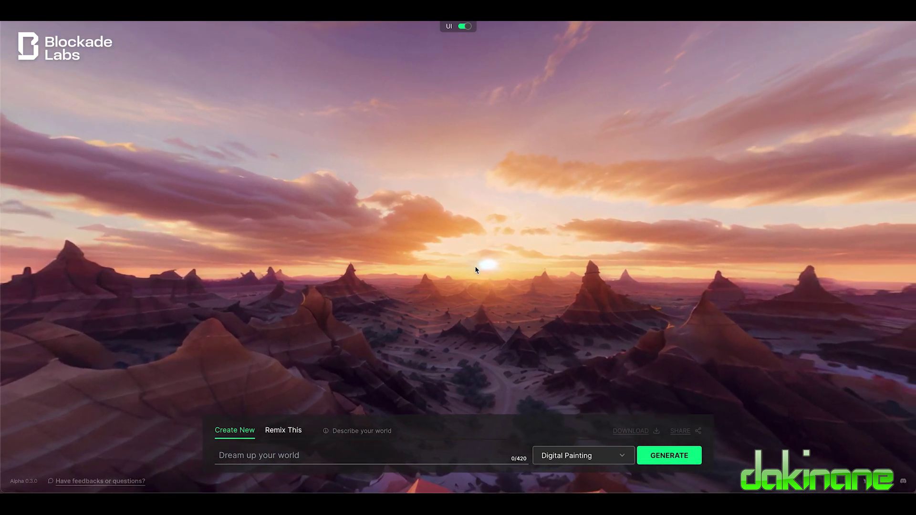
Step: Look around the desert mountain panorama, tilting toward the sky and turning away from the sun
drag(468, 215, 471, 450)
drag(466, 331, 408, 104)
drag(638, 203, 343, 193)
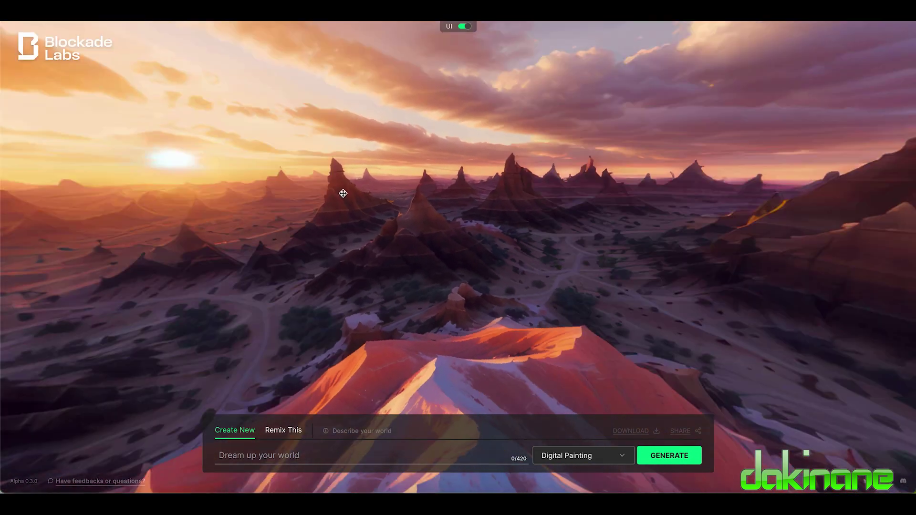
drag(668, 203, 324, 207)
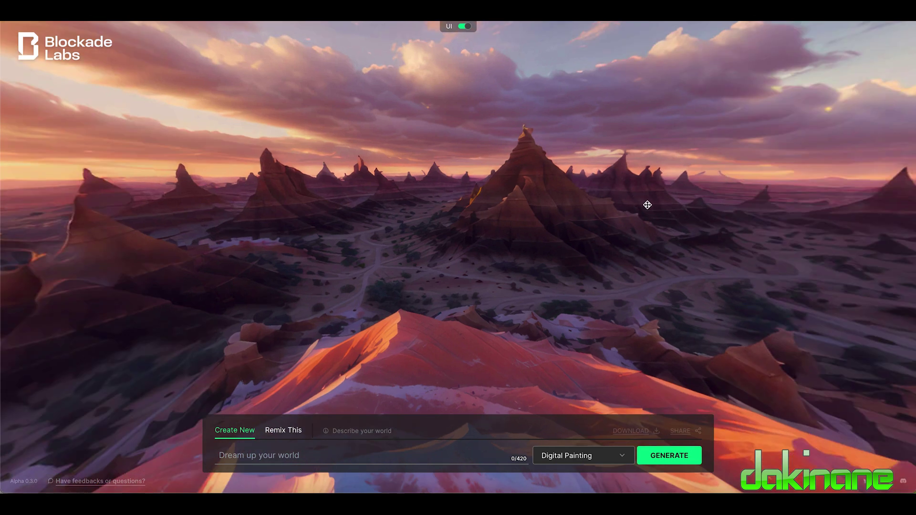
drag(648, 204, 335, 227)
drag(682, 233, 415, 235)
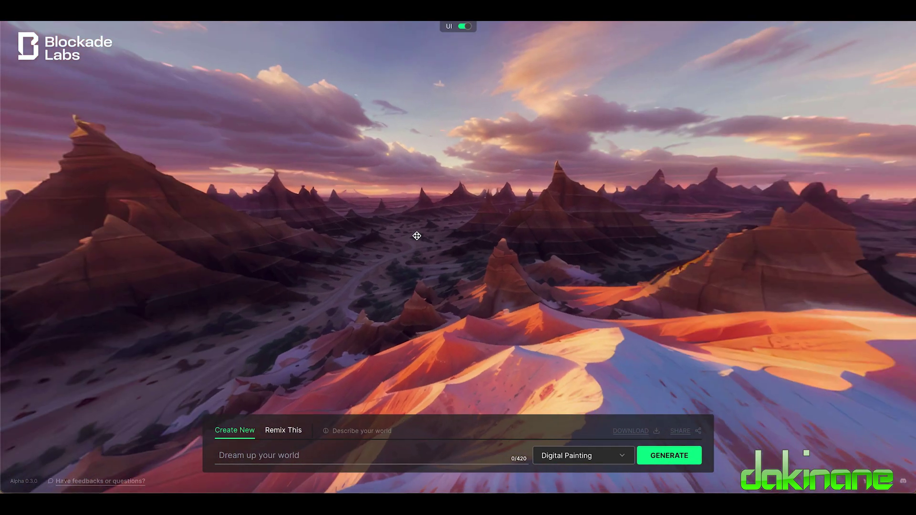
drag(706, 231, 765, 197)
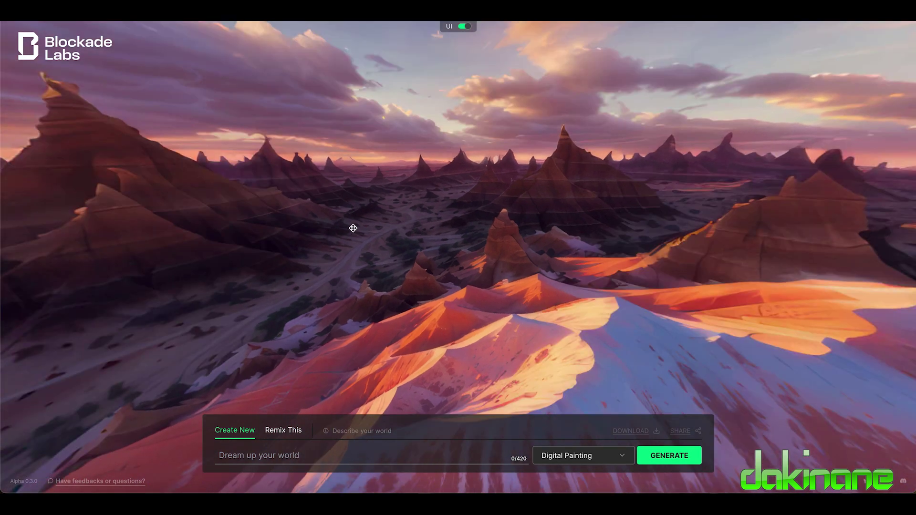
drag(352, 229, 629, 281)
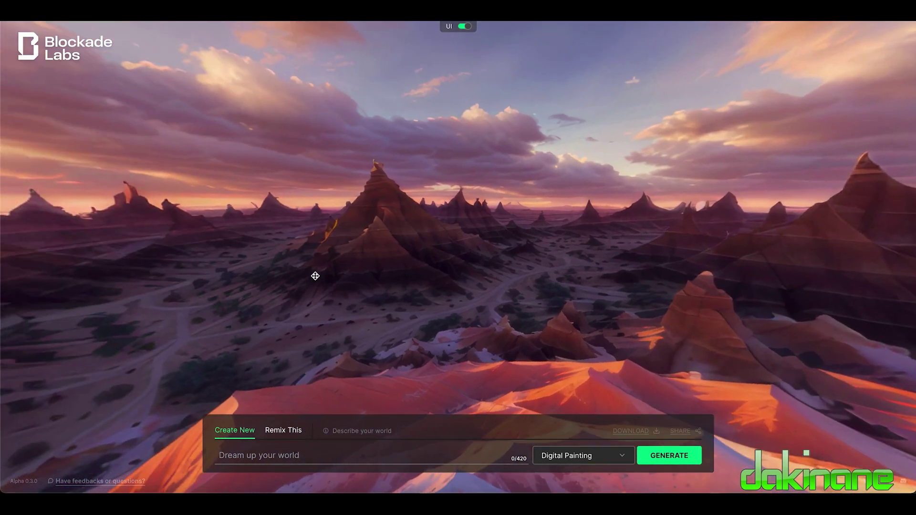
drag(316, 276, 515, 276)
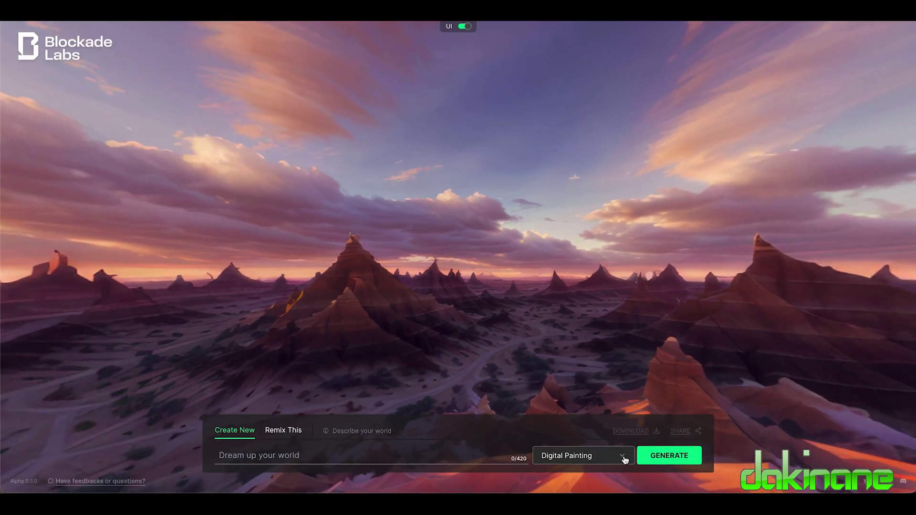
Step: Browse the generation styles, keep Digital Painting, and select the world description field
click(625, 458)
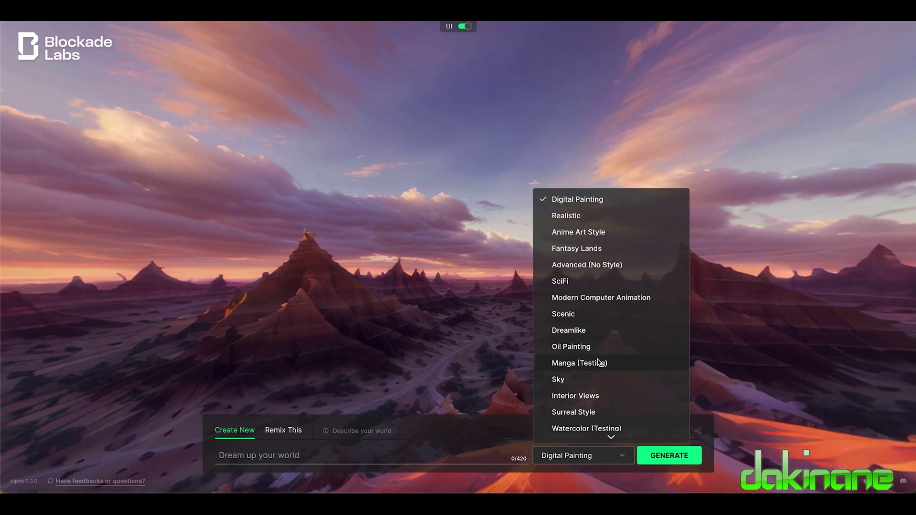
scroll(599, 362, down, 3)
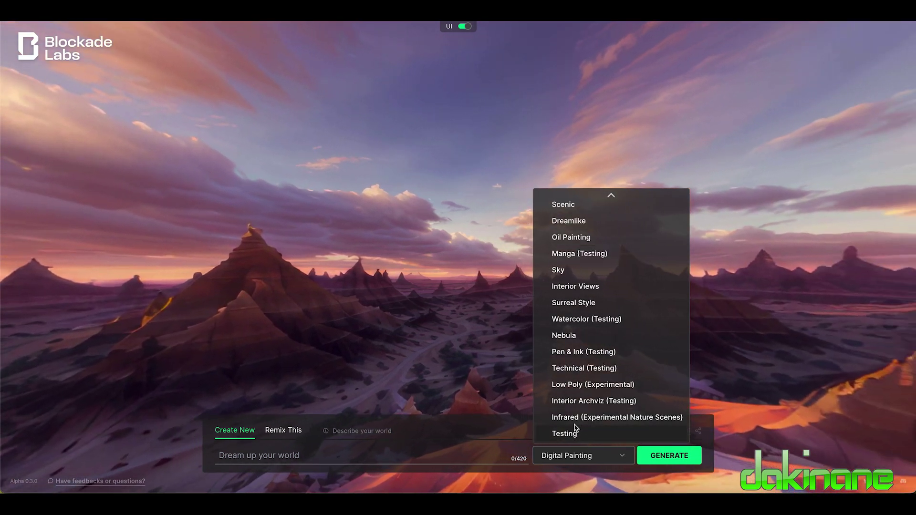
scroll(573, 420, up, 3)
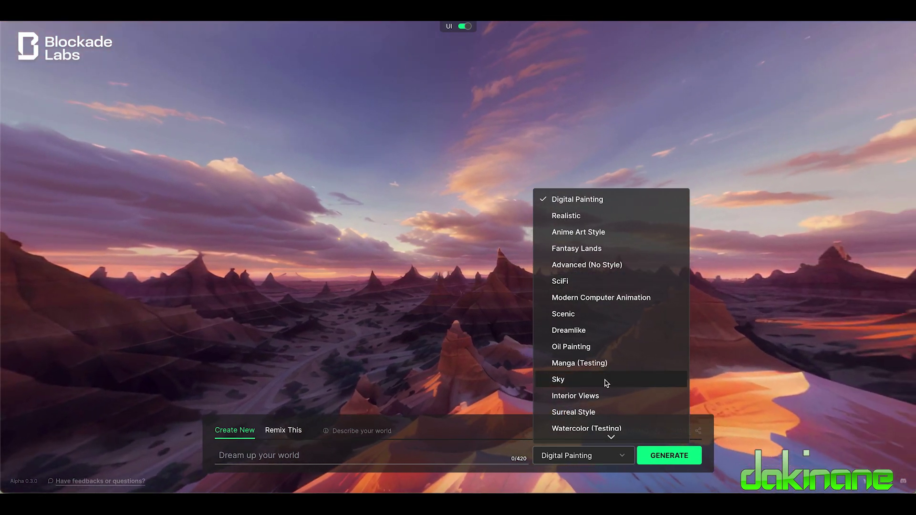
scroll(606, 382, down, 3)
scroll(606, 382, up, 3)
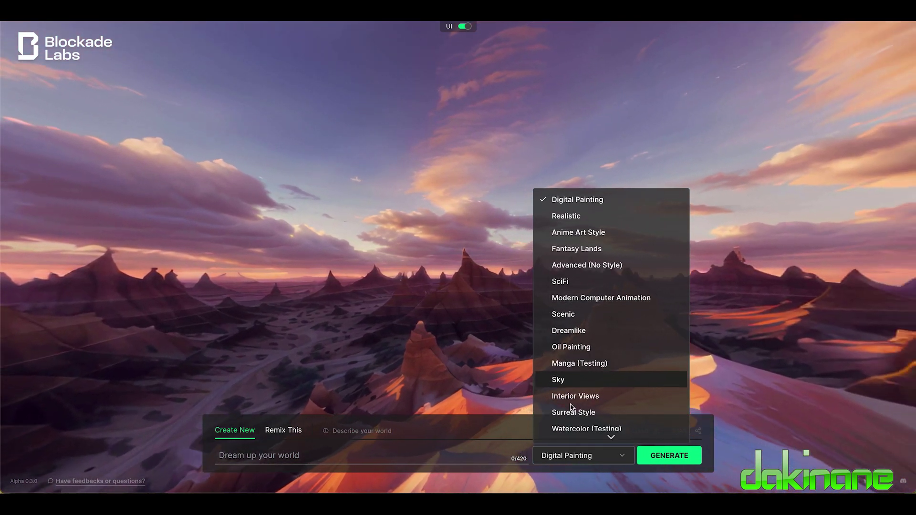
click(483, 378)
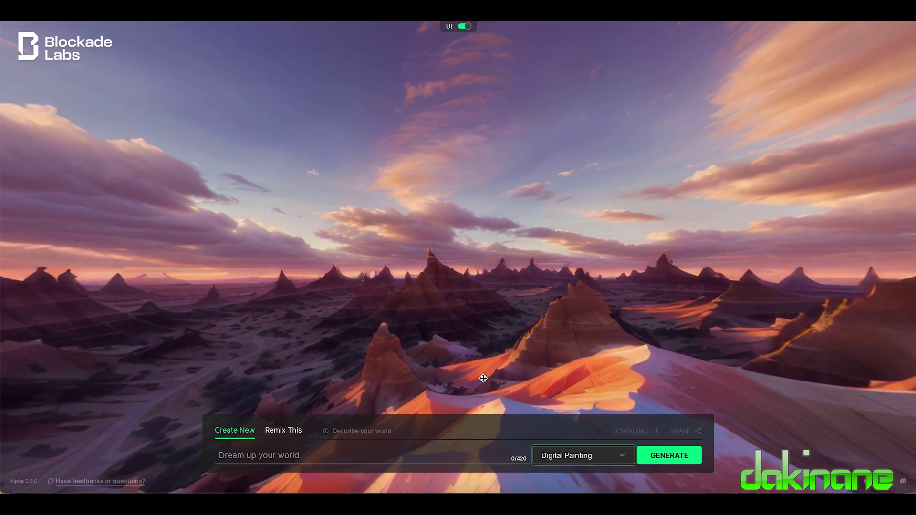
click(224, 456)
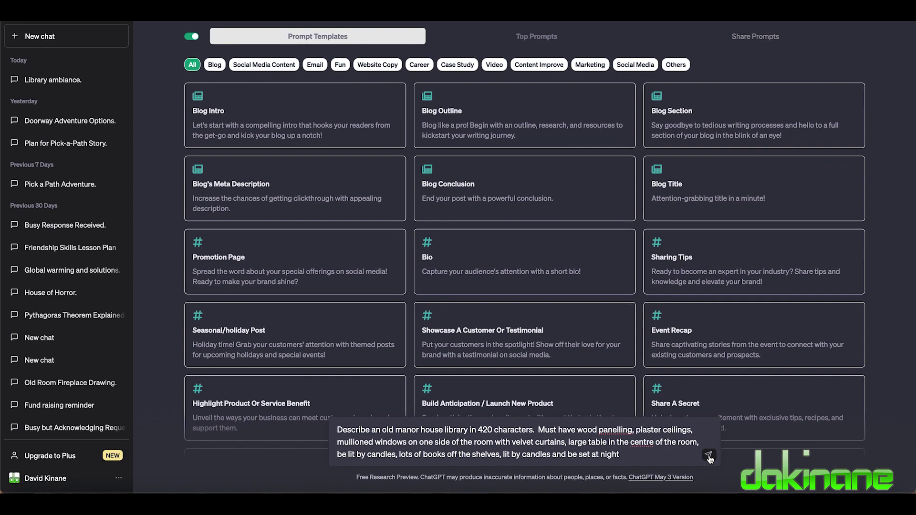
Step: Send the manor house library prompt in ChatGPT and copy its candlelit library description
click(783, 451)
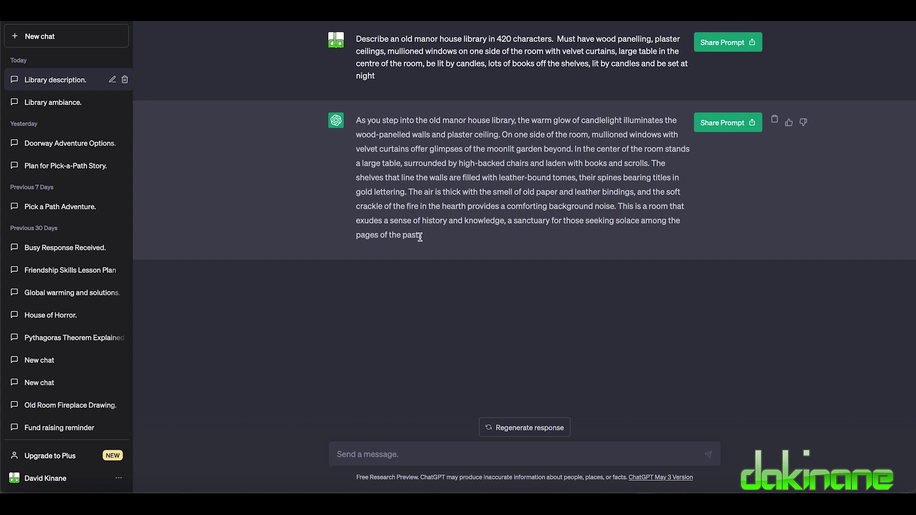
drag(422, 237, 356, 123)
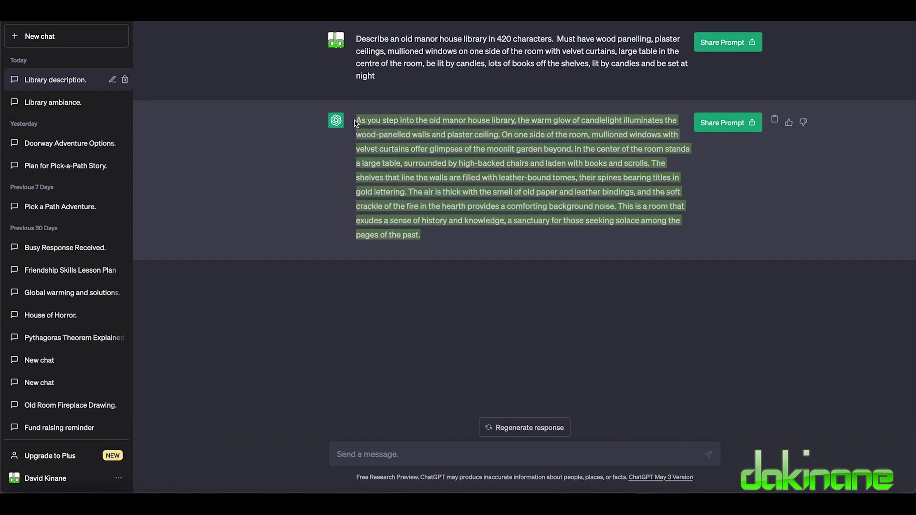
key(super+c)
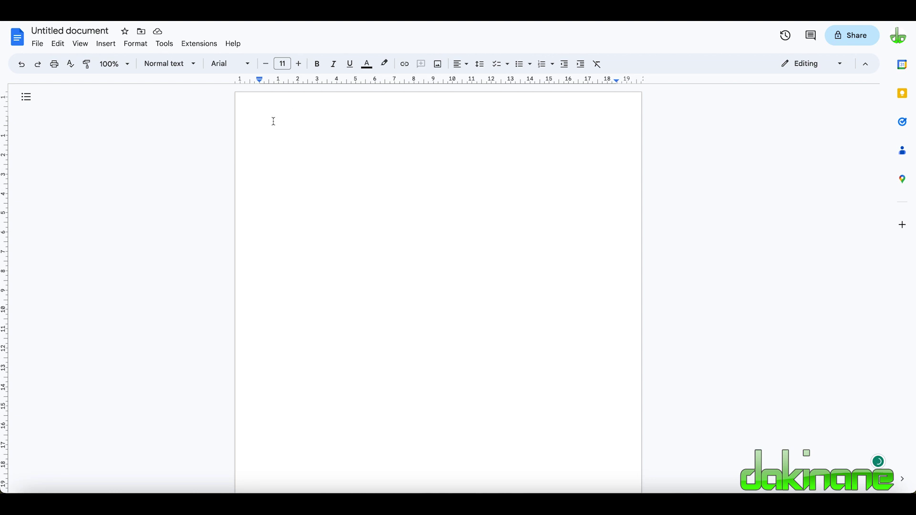
Step: Paste the library description into the blank document and check it: 129 words, 752 characters
key(super+v)
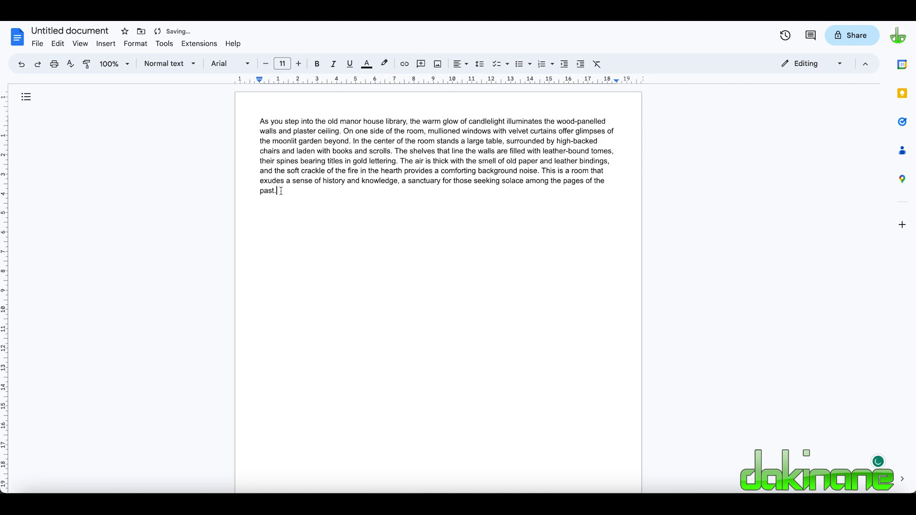
drag(278, 191, 260, 120)
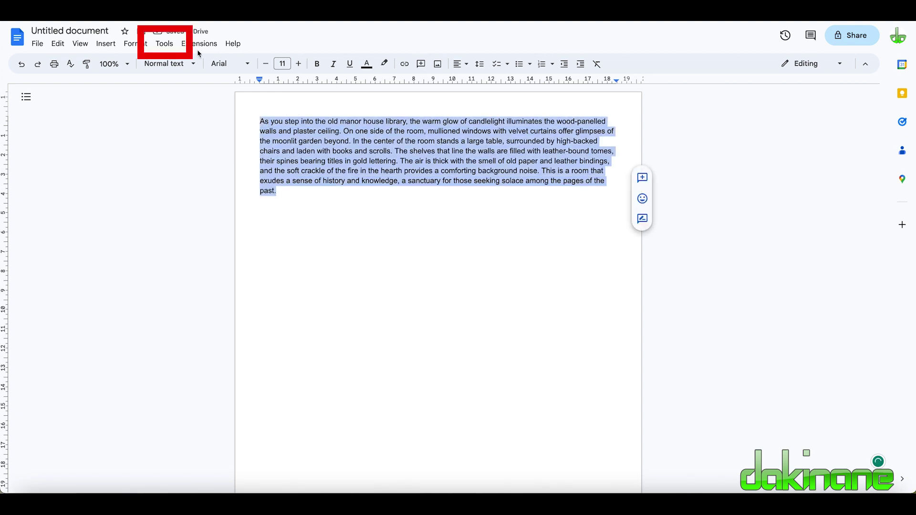
click(168, 46)
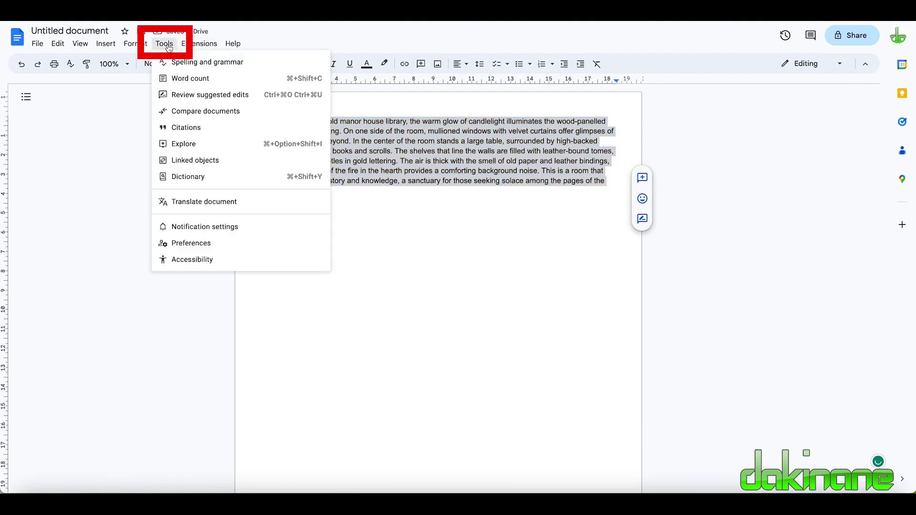
click(185, 81)
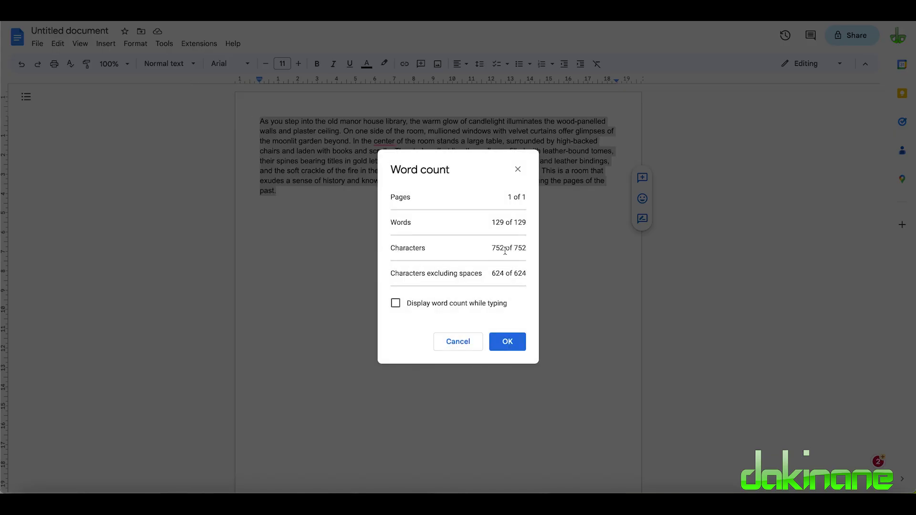
click(506, 348)
click(457, 275)
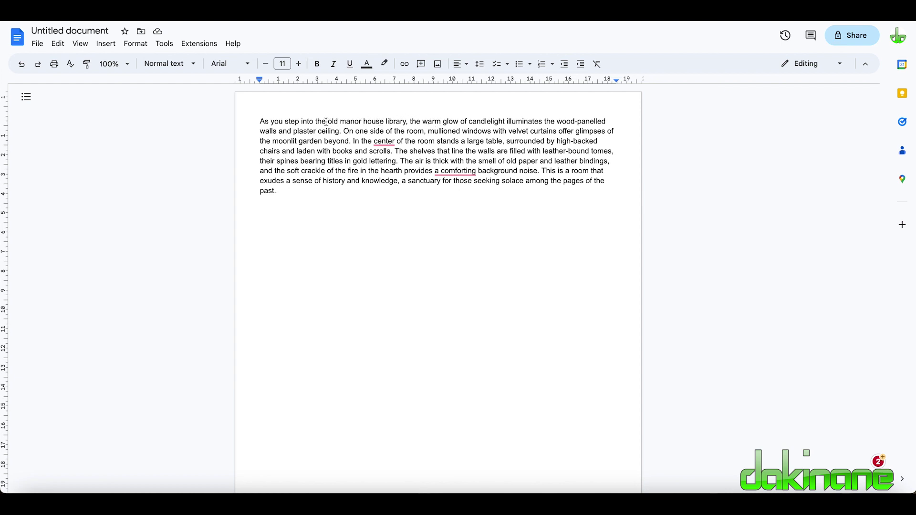
Step: Delete the opening phrase 'As you step into the' and recheck: 57 words, 345 characters
drag(327, 122, 213, 119)
key(BackSpace)
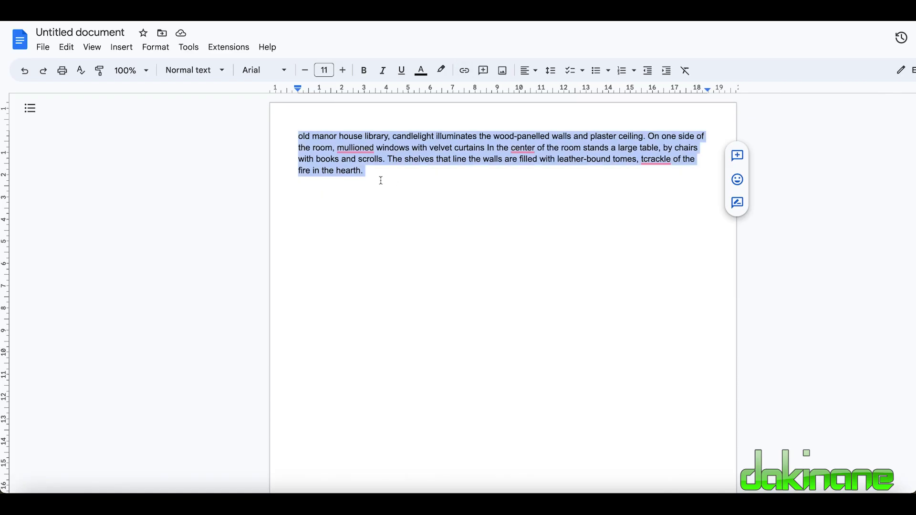
click(189, 47)
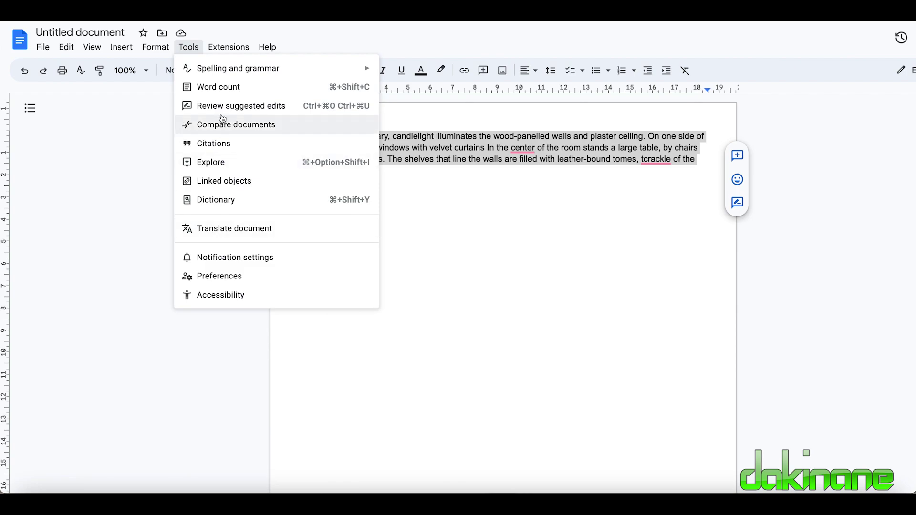
click(219, 87)
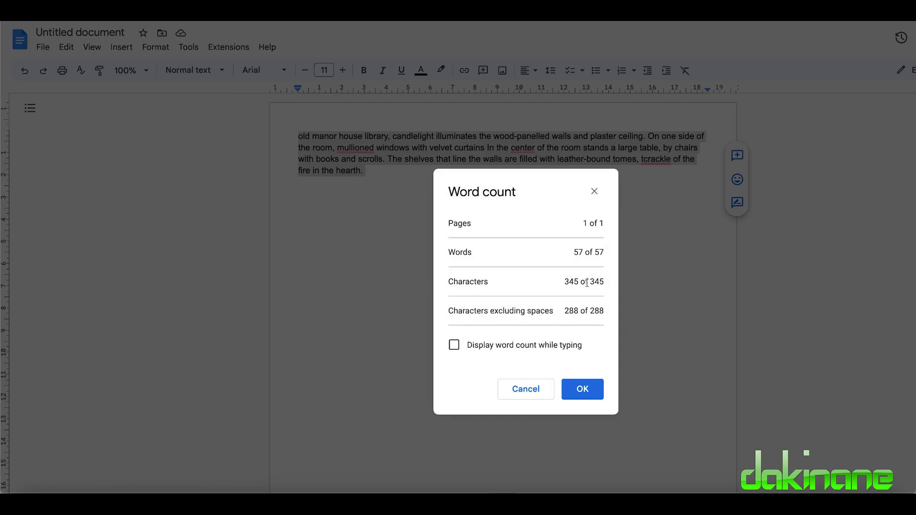
click(584, 389)
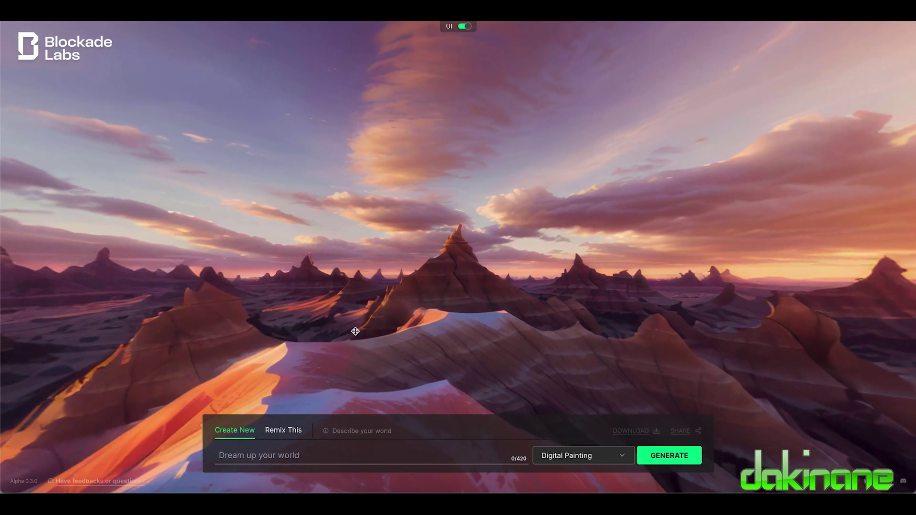
Step: Use the 345-character library description as the world prompt in Realistic style and generate
click(227, 456)
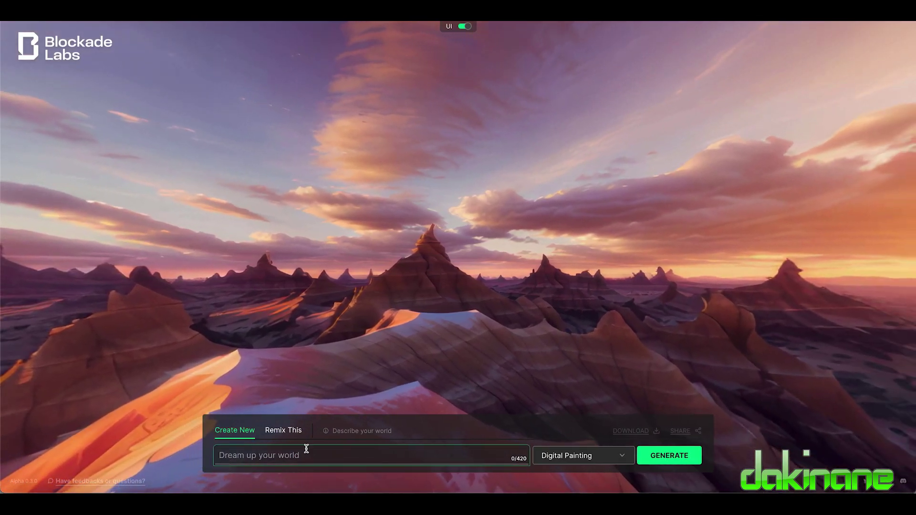
key(ctrl+v)
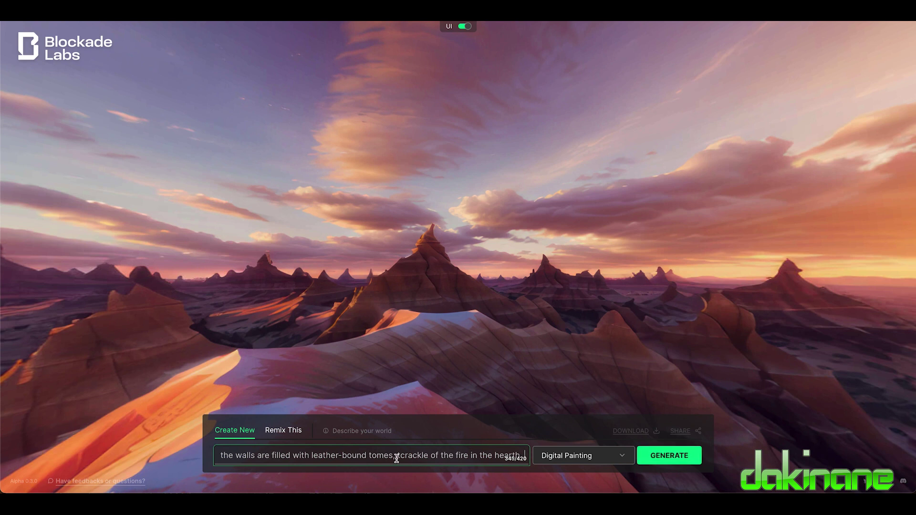
click(625, 459)
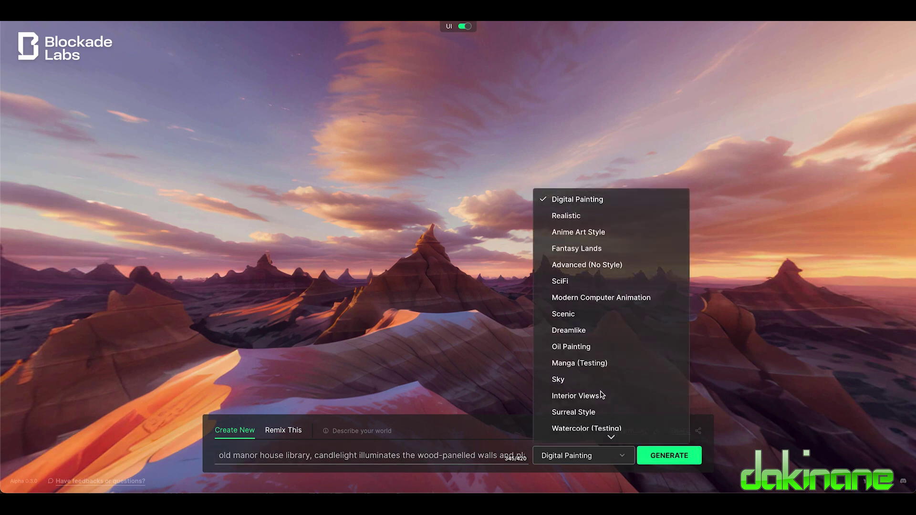
click(565, 213)
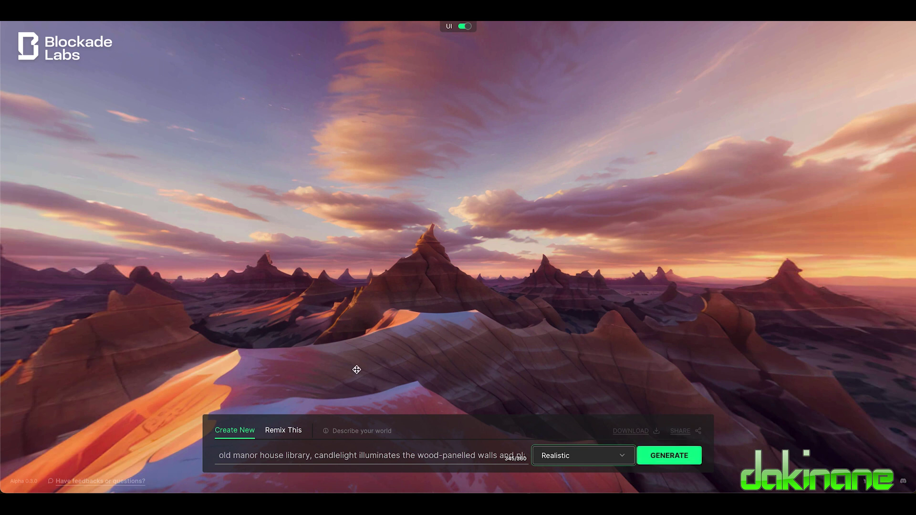
click(669, 456)
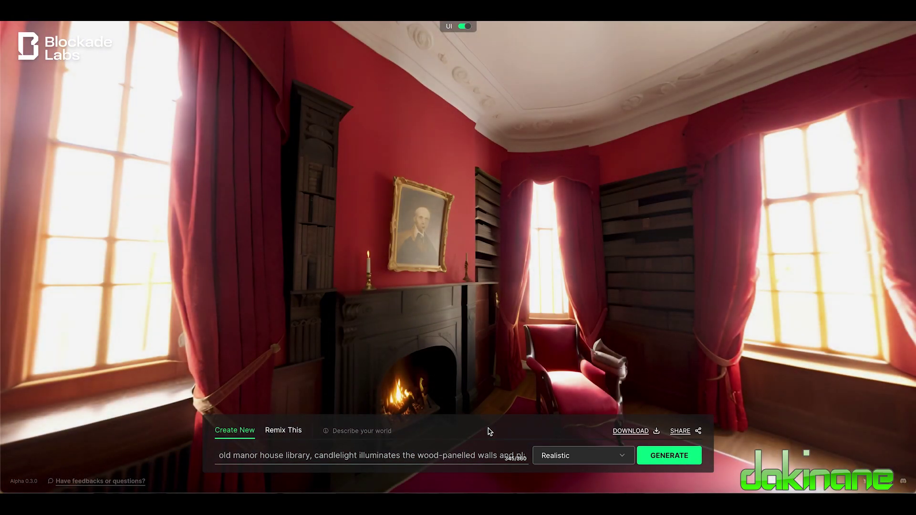
Step: Look around the generated library's fireplace, armchairs, bookshelves, table and curtained windows
drag(490, 280, 641, 96)
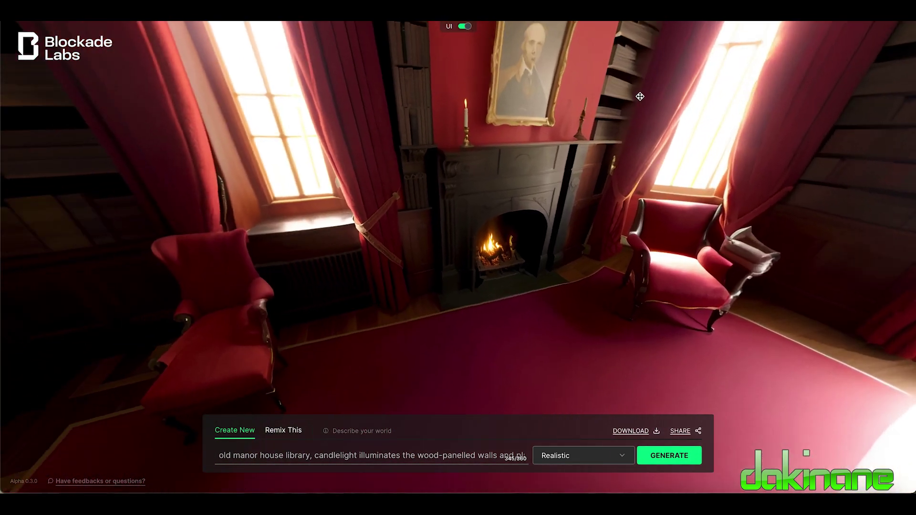
drag(296, 292, 377, 335)
drag(633, 256, 412, 260)
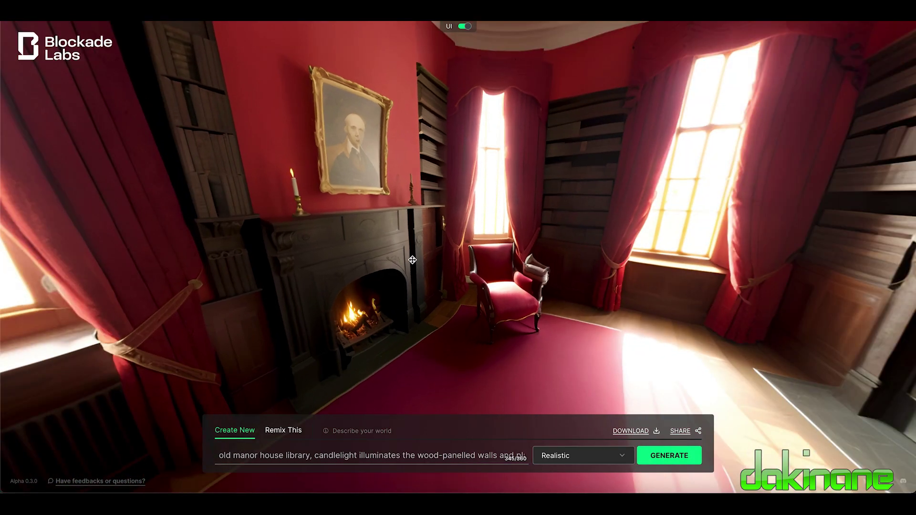
drag(580, 253, 279, 272)
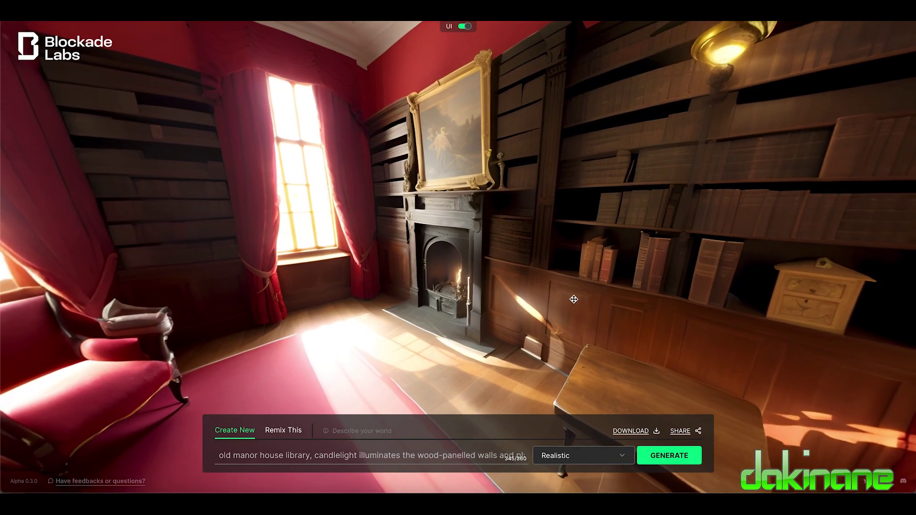
drag(573, 300, 317, 270)
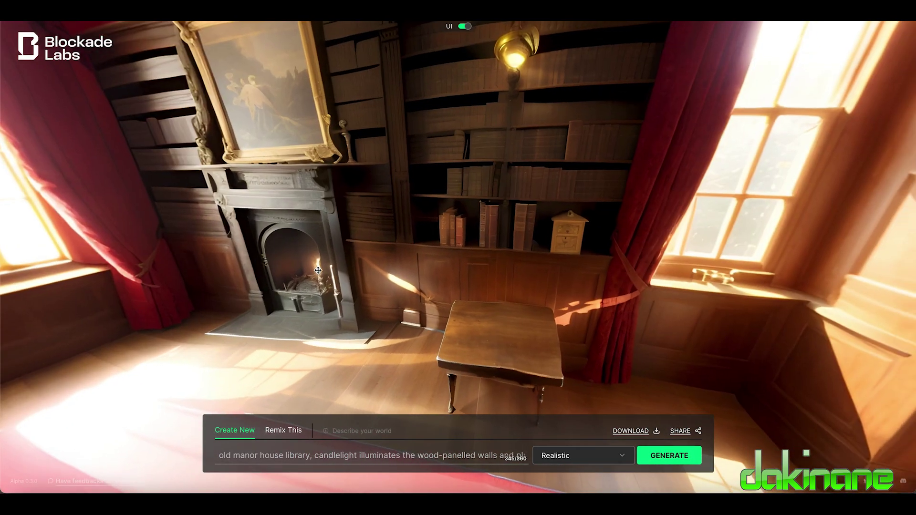
drag(551, 234, 181, 327)
drag(787, 229, 286, 267)
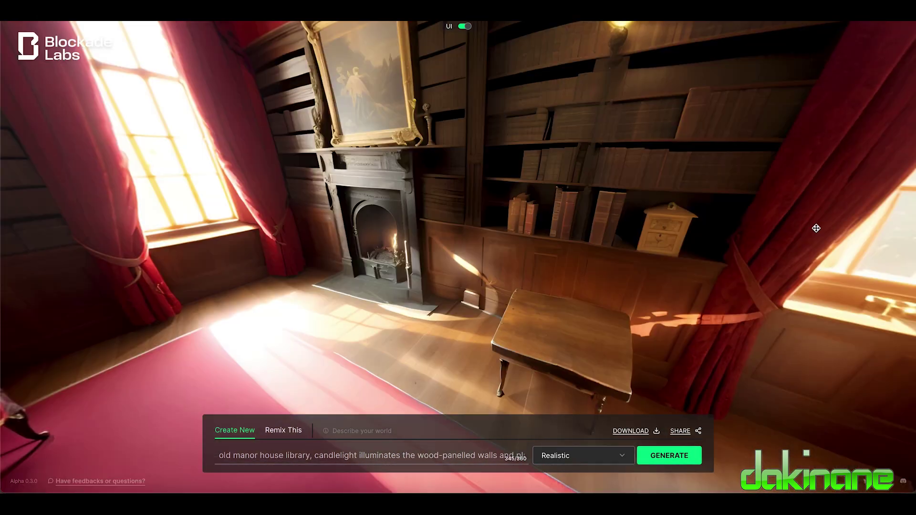
drag(850, 221, 818, 197)
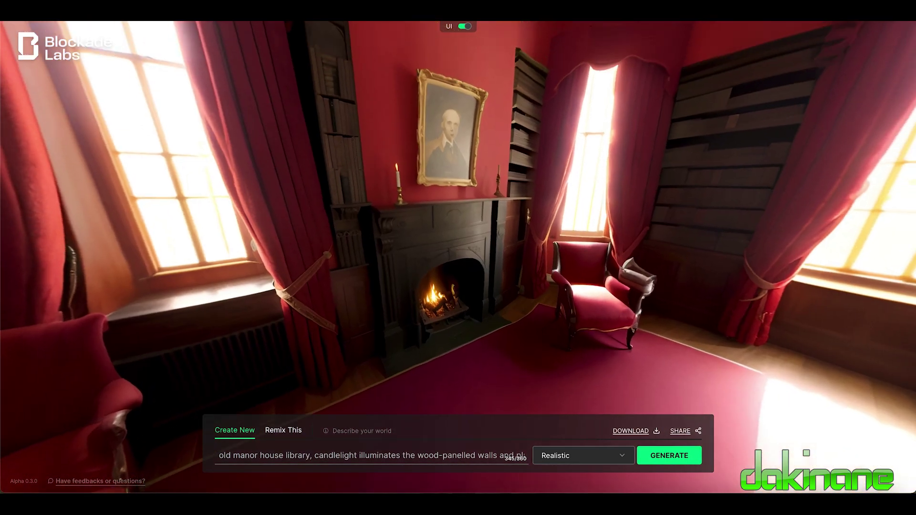
drag(572, 233, 415, 216)
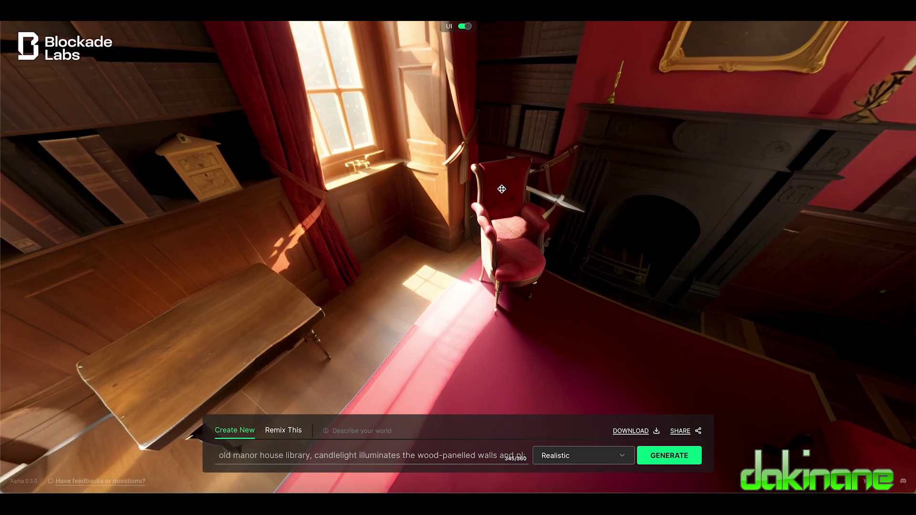
drag(502, 189, 98, 300)
drag(184, 321, 3, 285)
drag(659, 272, 63, 236)
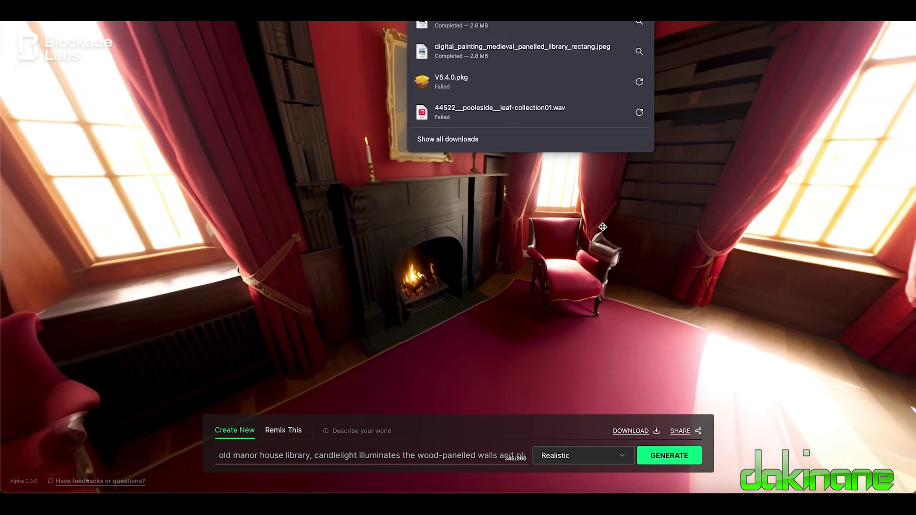
drag(602, 227, 603, 304)
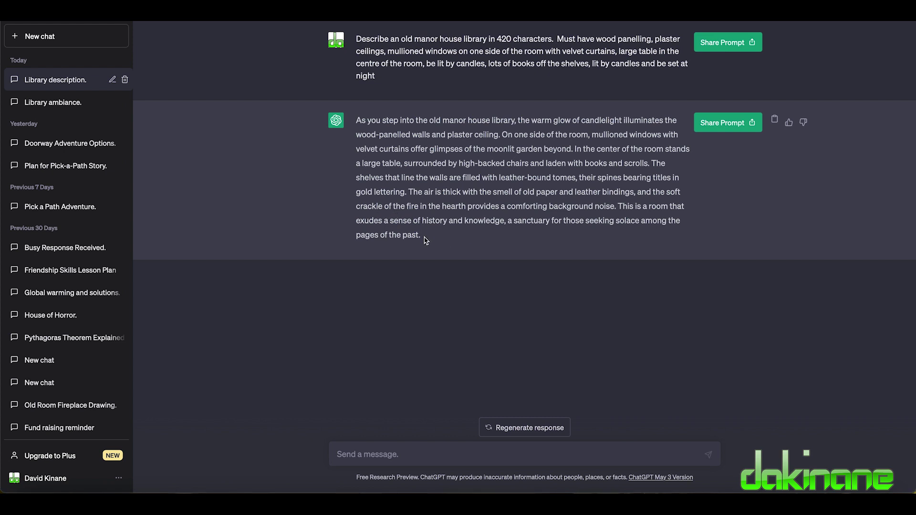
Step: Select and copy the full manor-library description from the ChatGPT response
drag(426, 240, 356, 122)
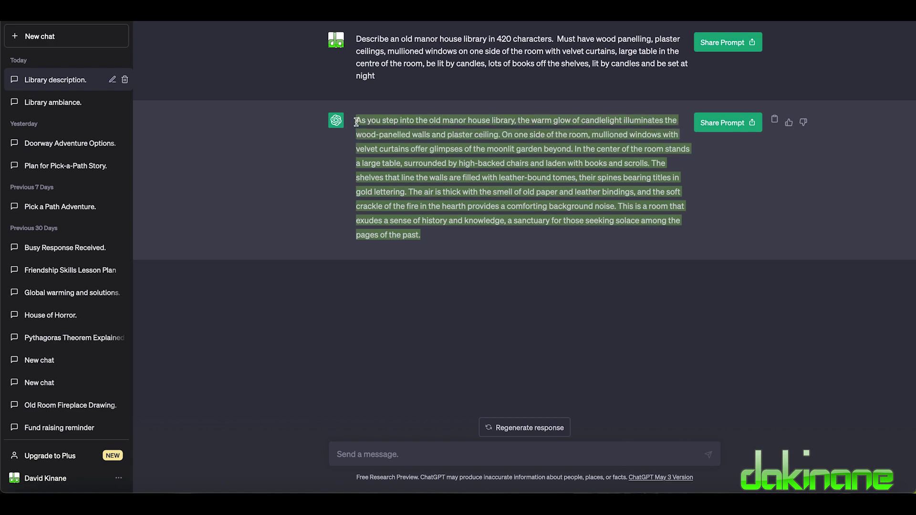
key(super+c)
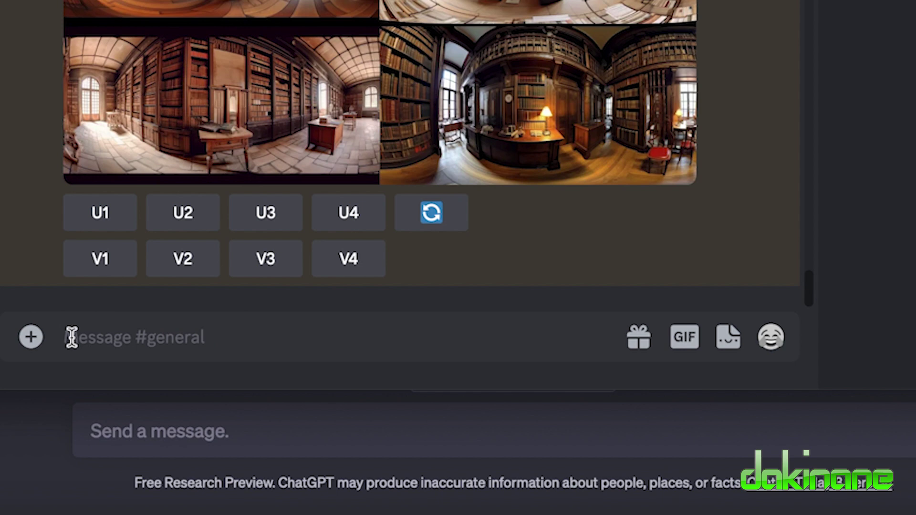
Step: Start a Midjourney /imagine prompt beginning '360 degree VR Raw photo'
text(/)
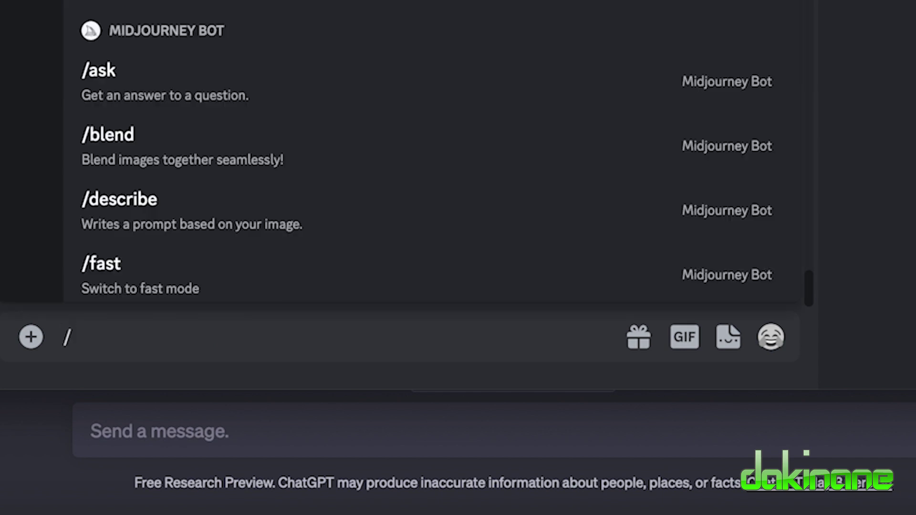
text(imagine)
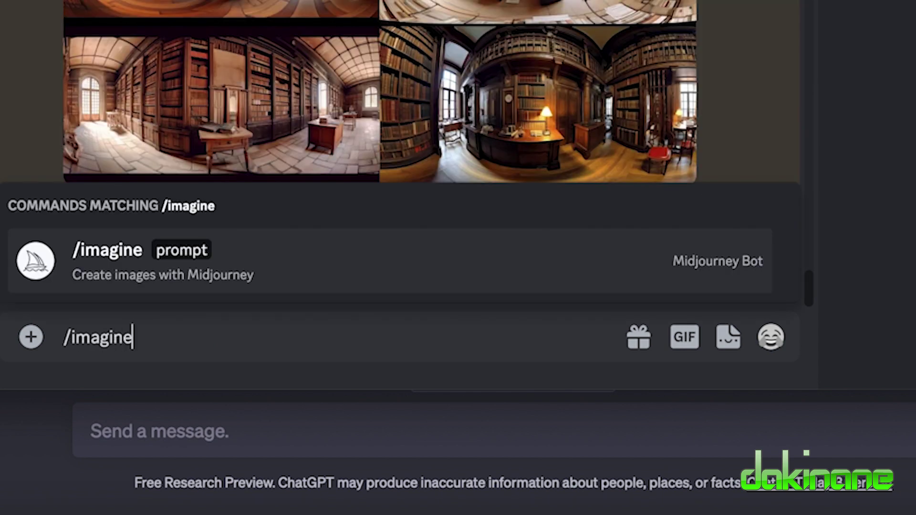
key(Tab)
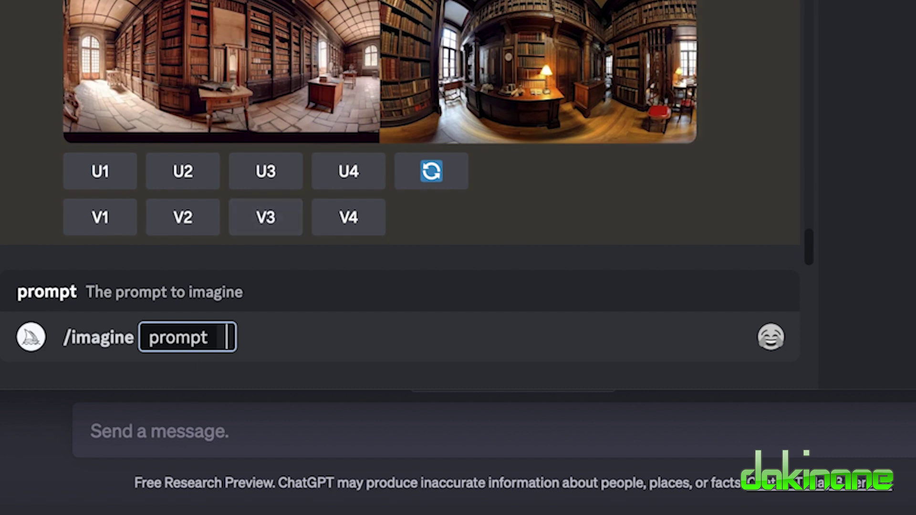
text(360)
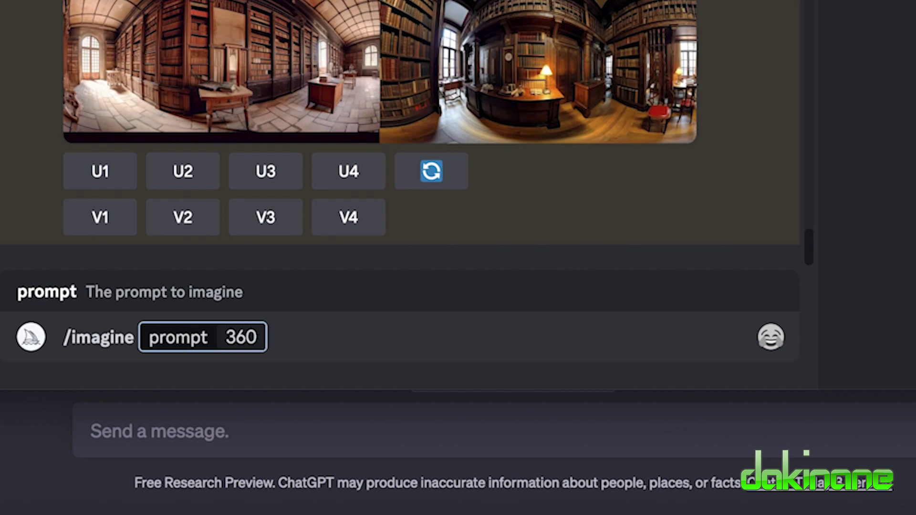
text( degree v=)
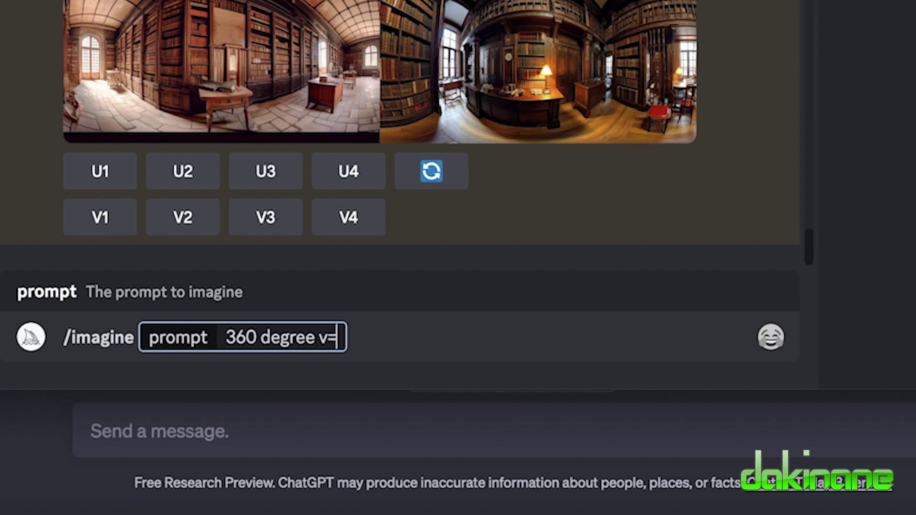
key(BackSpace)
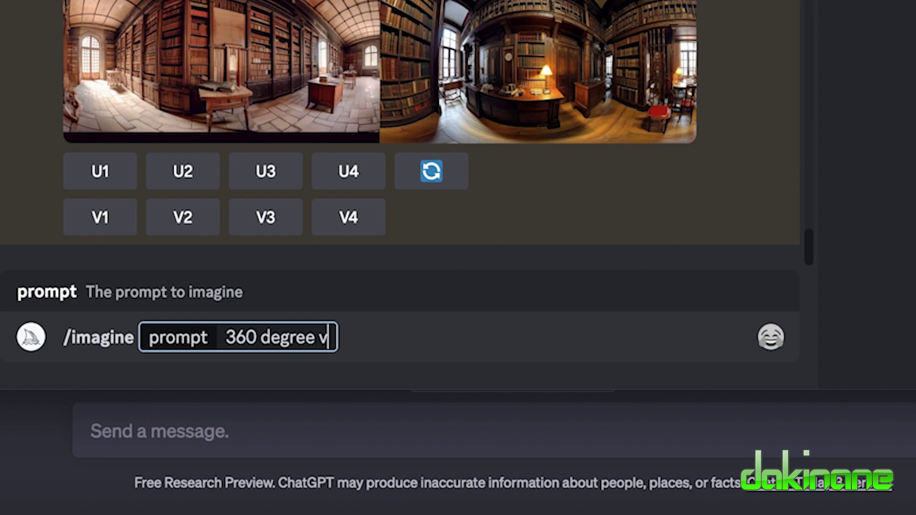
text(=)
key(BackSpace)
key(BackSpace)
text(VR)
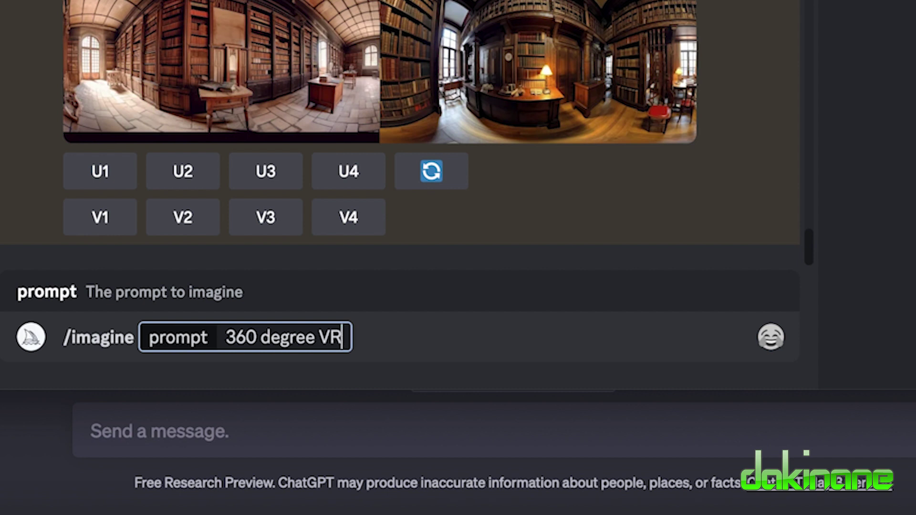
text( Raw photo)
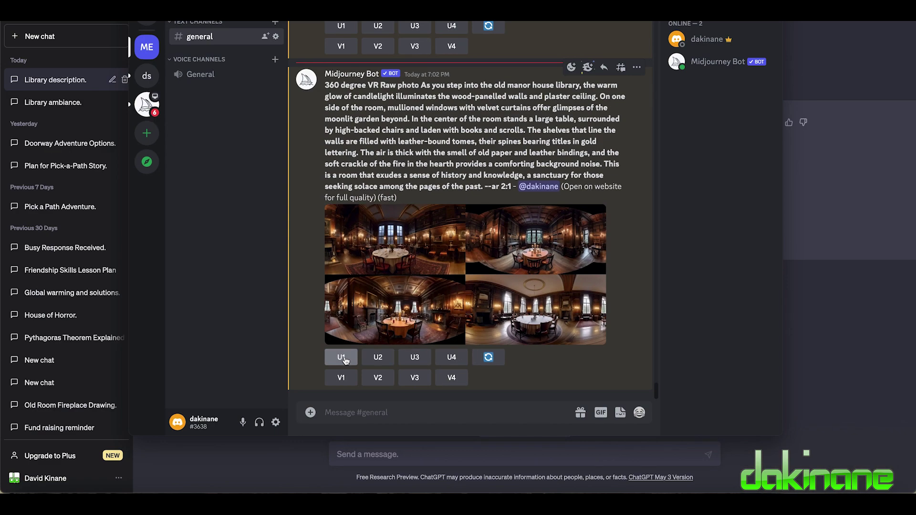
Step: Upscale the first of the four library panoramas with U1
click(113, 465)
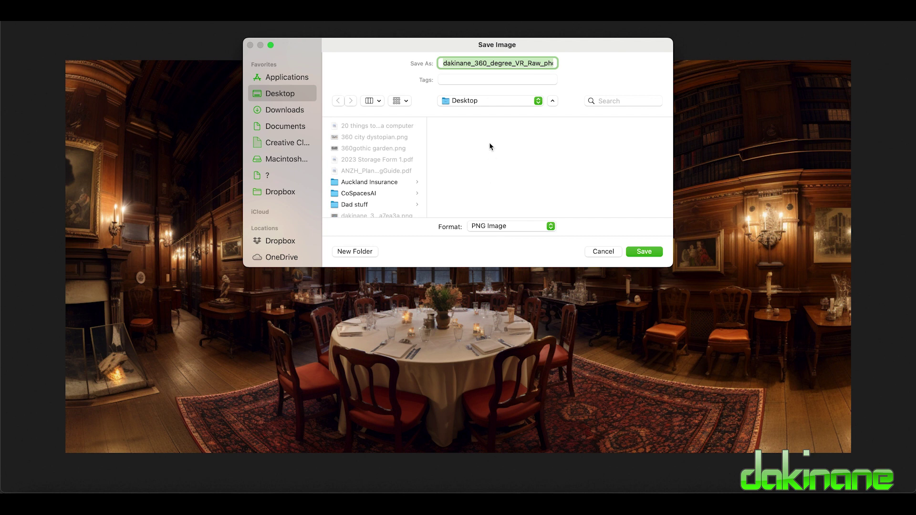
Step: Name the saved image file 360Library
key(BackSpace)
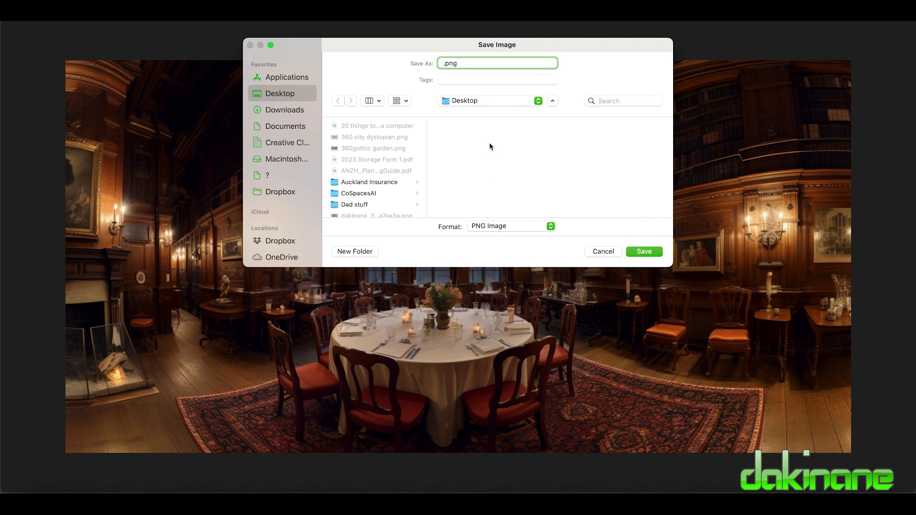
text(360Library)
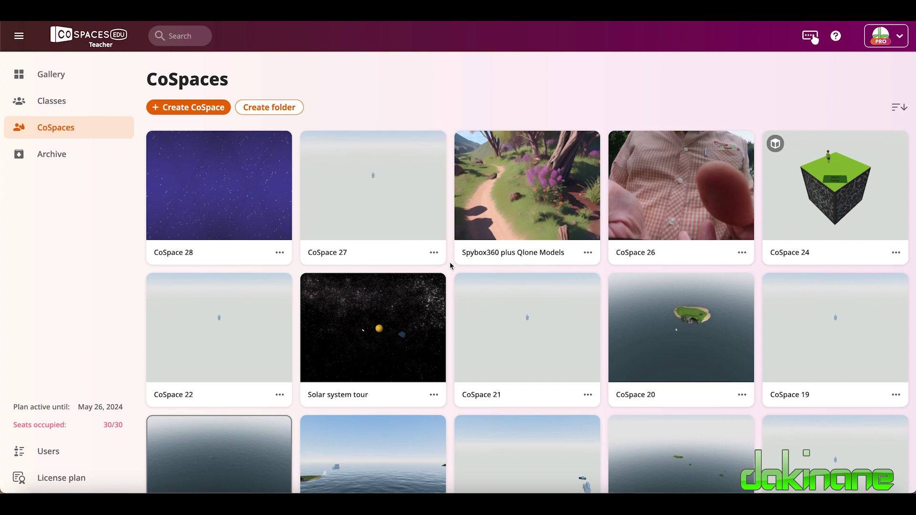
Step: Create CoSpace 29 from an empty 360° image scene and open its environment settings
click(193, 108)
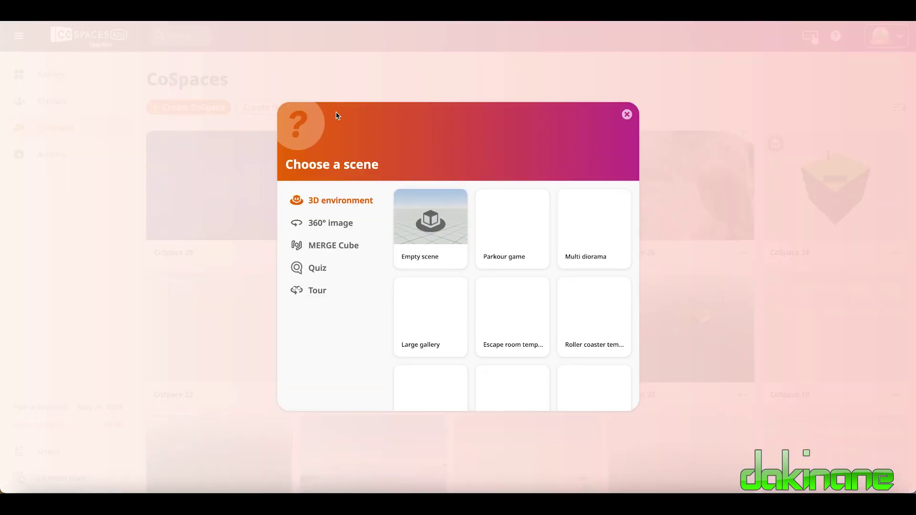
click(326, 224)
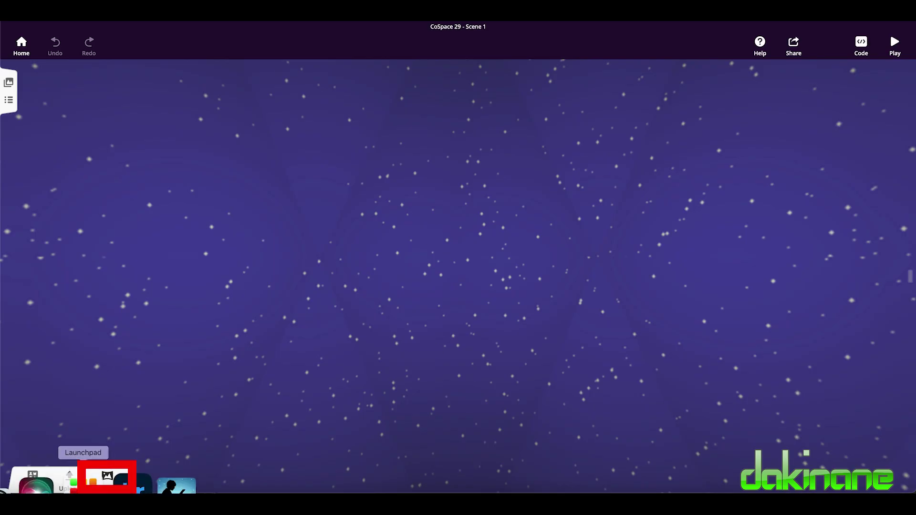
click(107, 477)
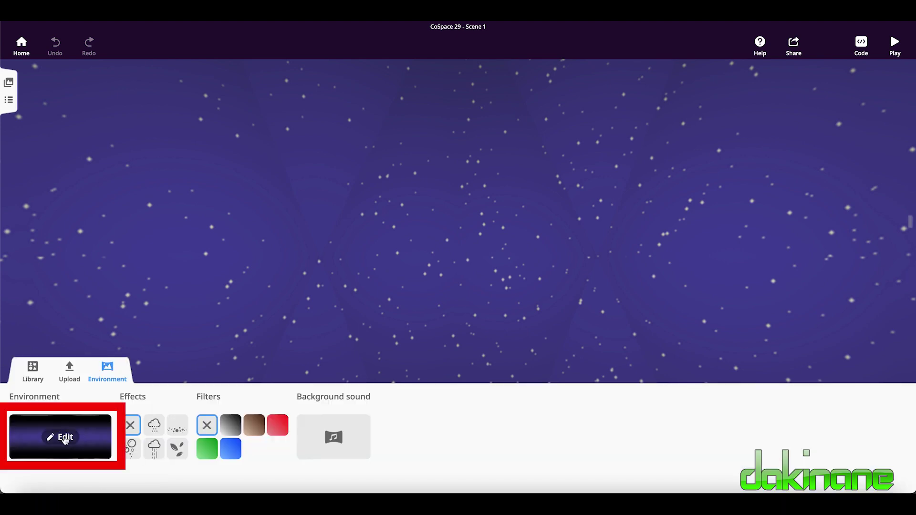
Step: Replace Scene 1's starry sky with the old manor house library candlelight JPEG found by searching Downloads for 'realist'
click(66, 437)
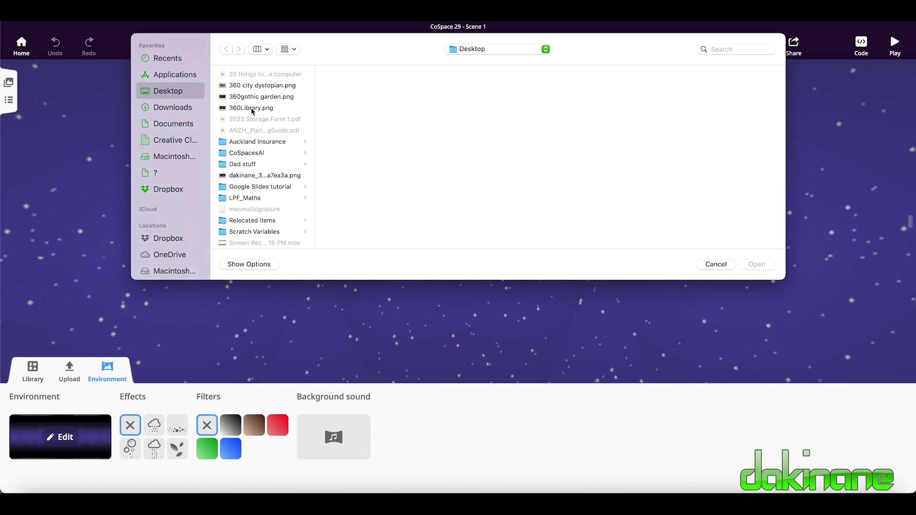
click(179, 109)
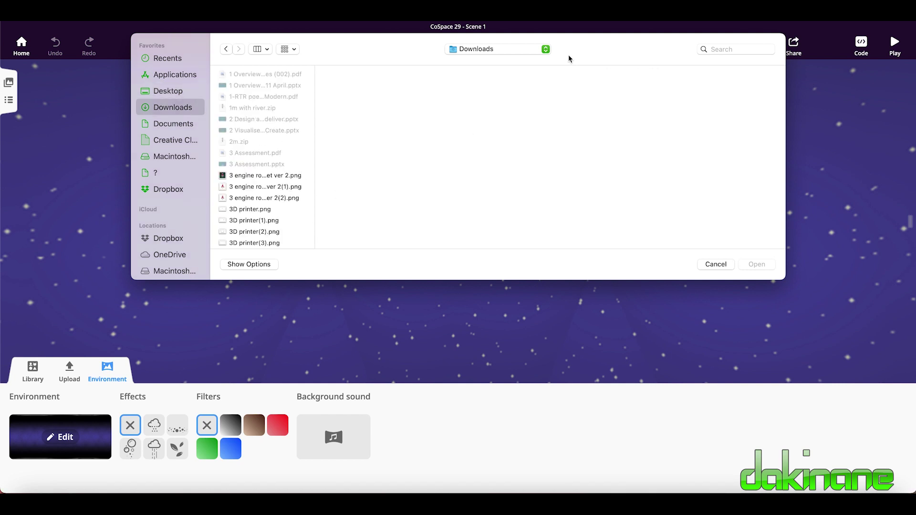
click(729, 49)
text(realist)
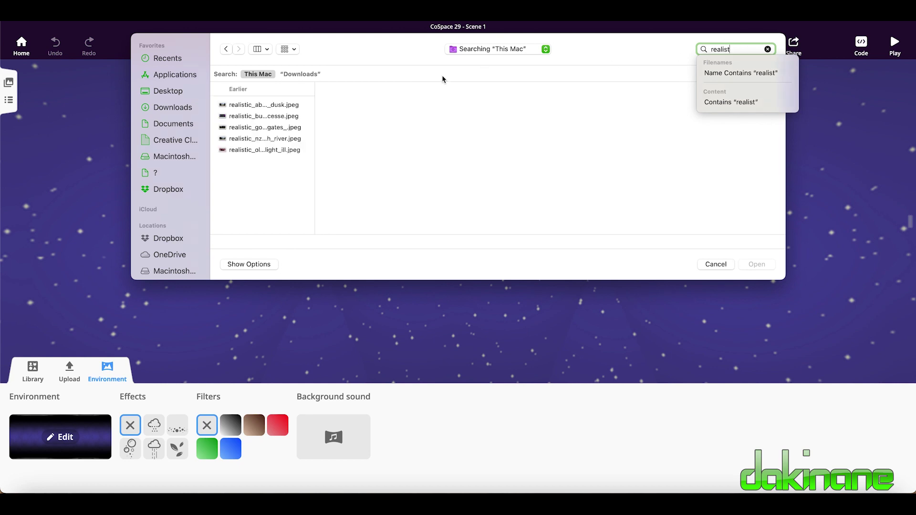
click(300, 74)
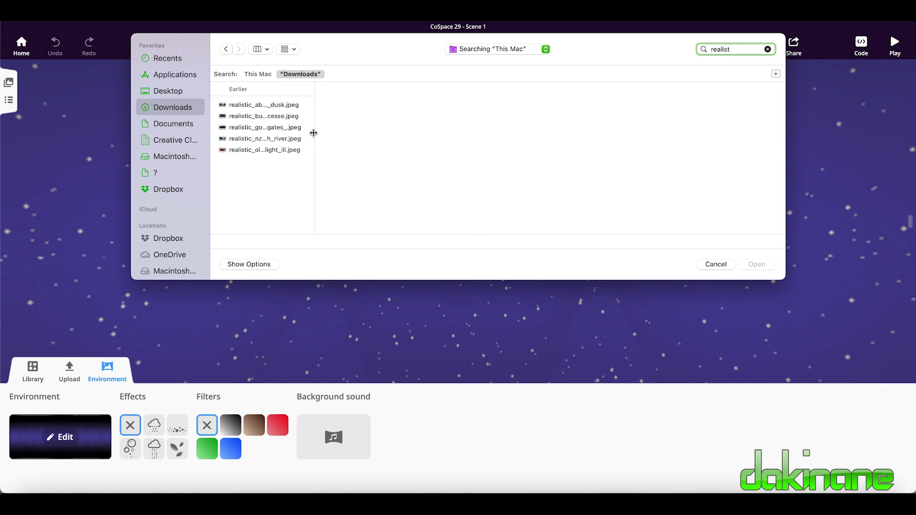
drag(313, 132, 360, 133)
click(264, 151)
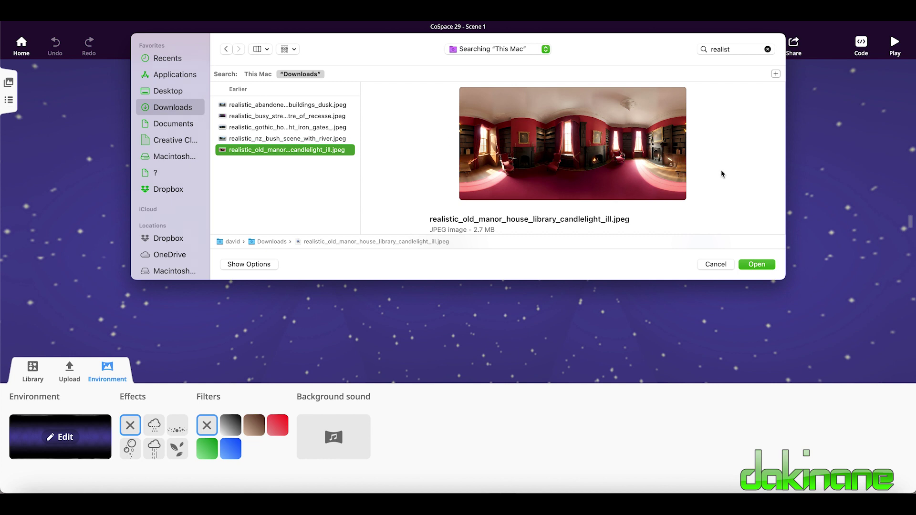
click(761, 265)
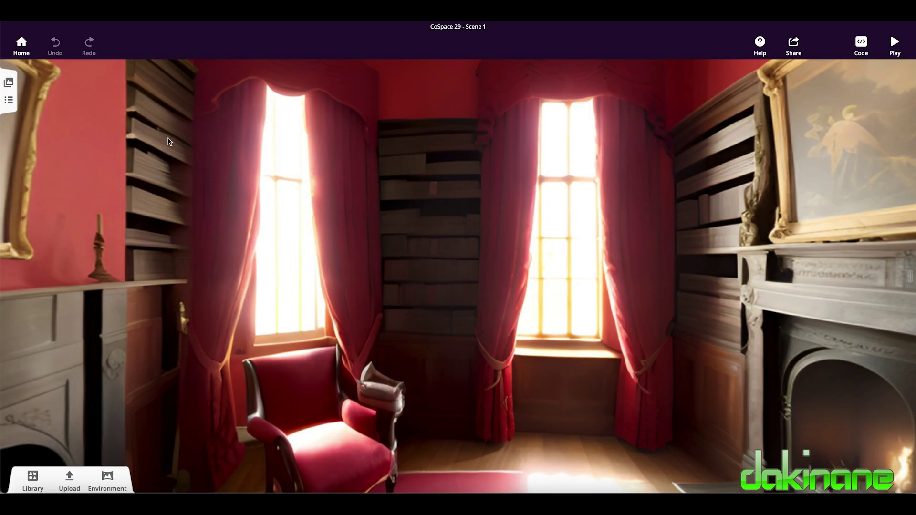
Step: Add a new empty 360° scene, Scene 2, to the project
click(9, 84)
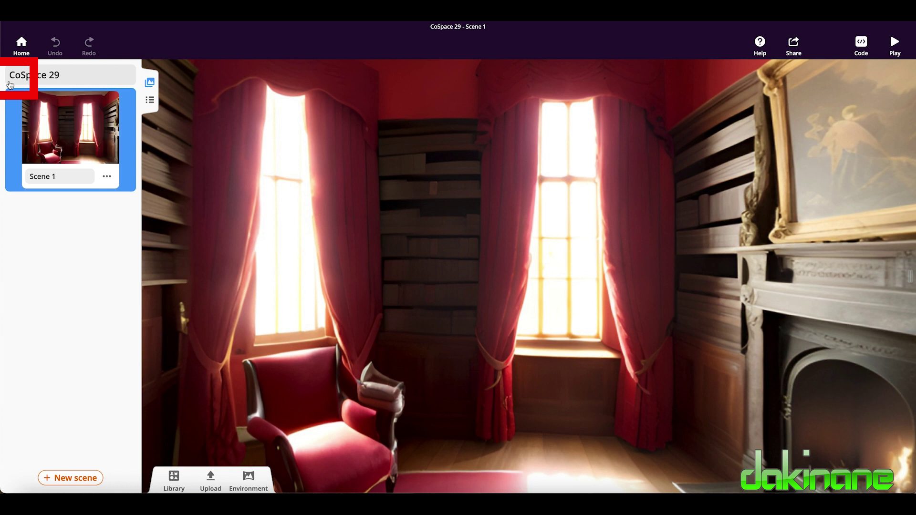
click(74, 478)
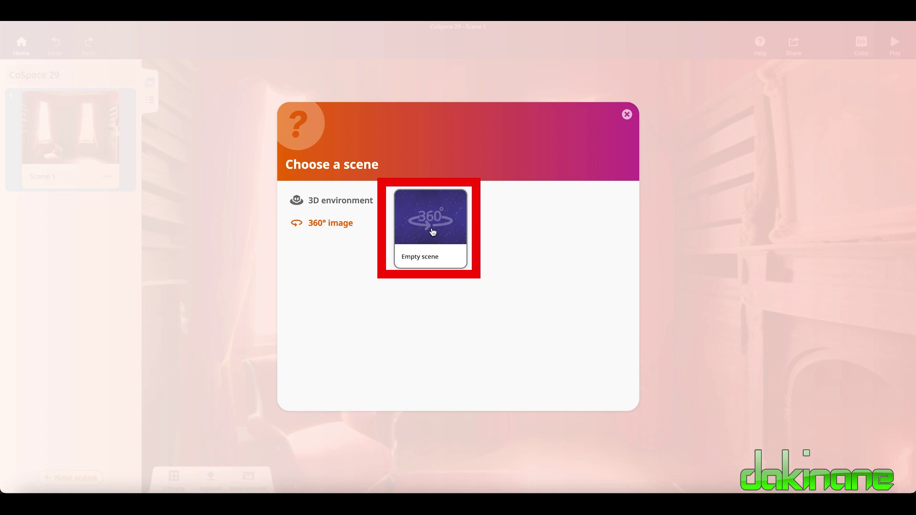
click(433, 232)
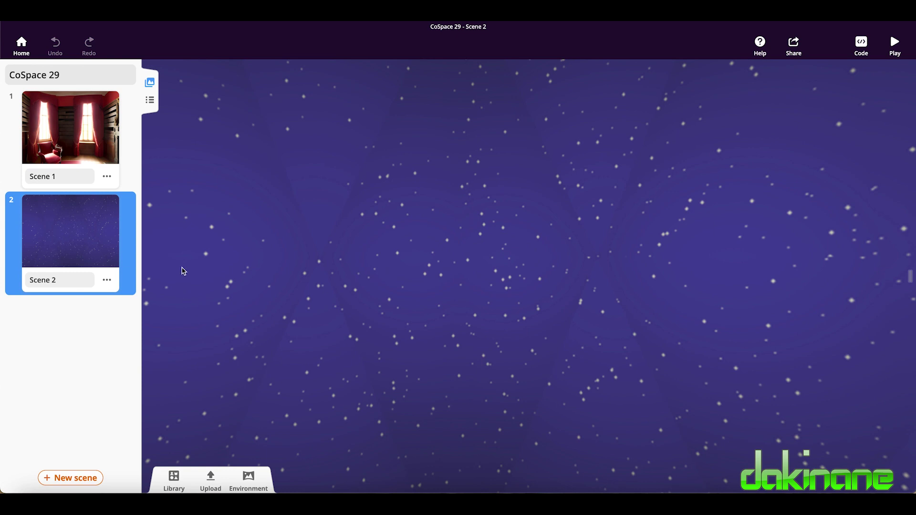
Step: Set Scene 2's environment to 360Library.png from the Desktop folder
click(250, 480)
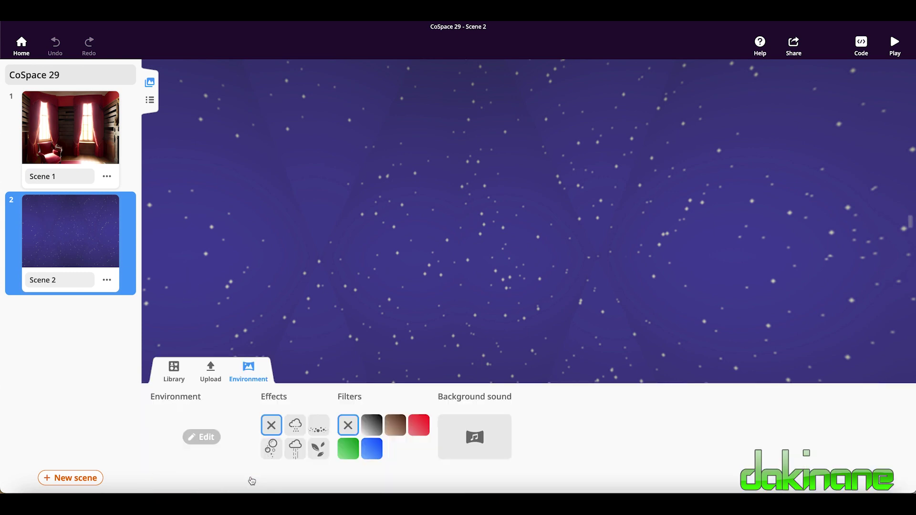
click(207, 438)
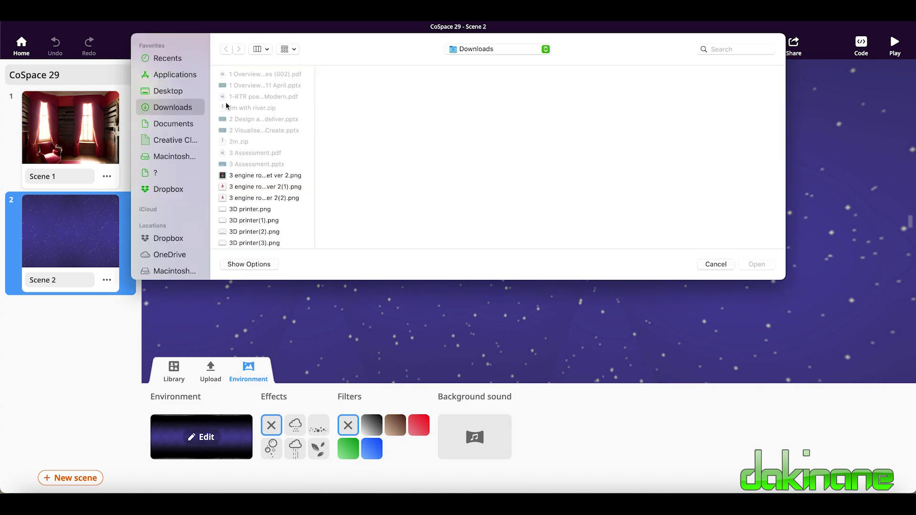
click(180, 95)
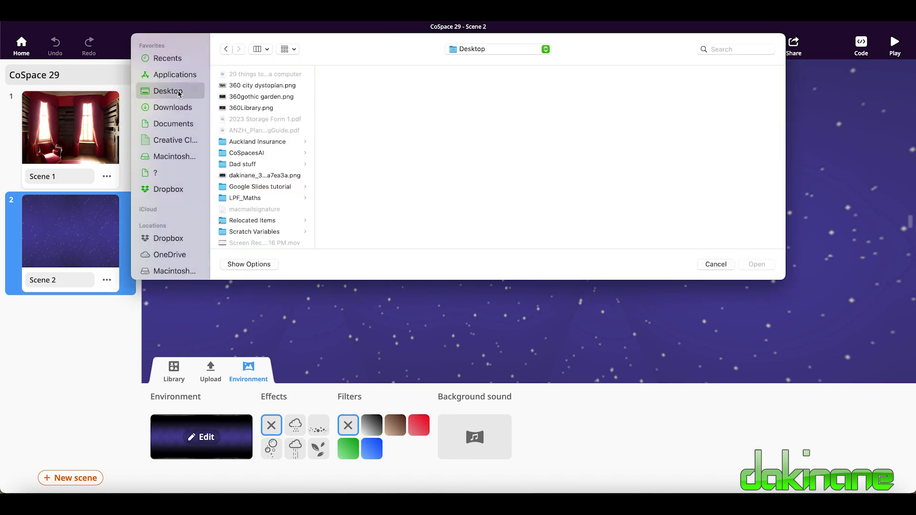
click(252, 109)
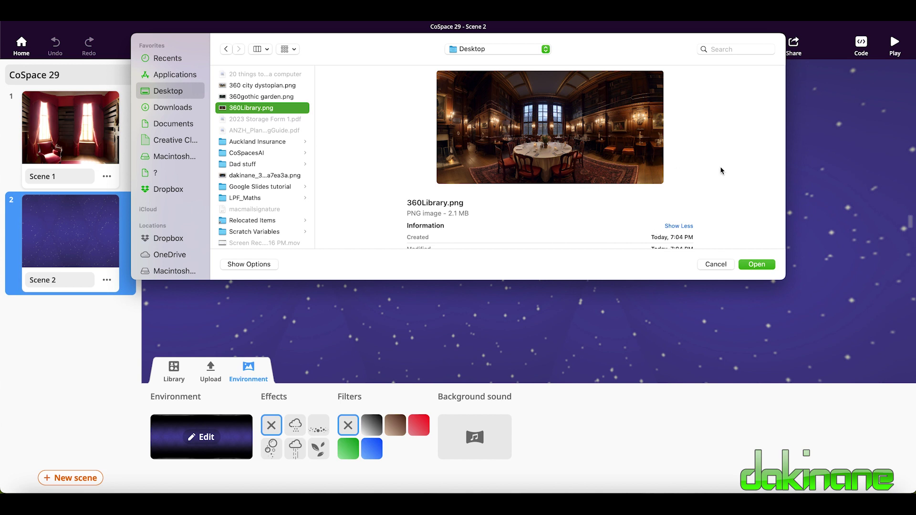
click(757, 265)
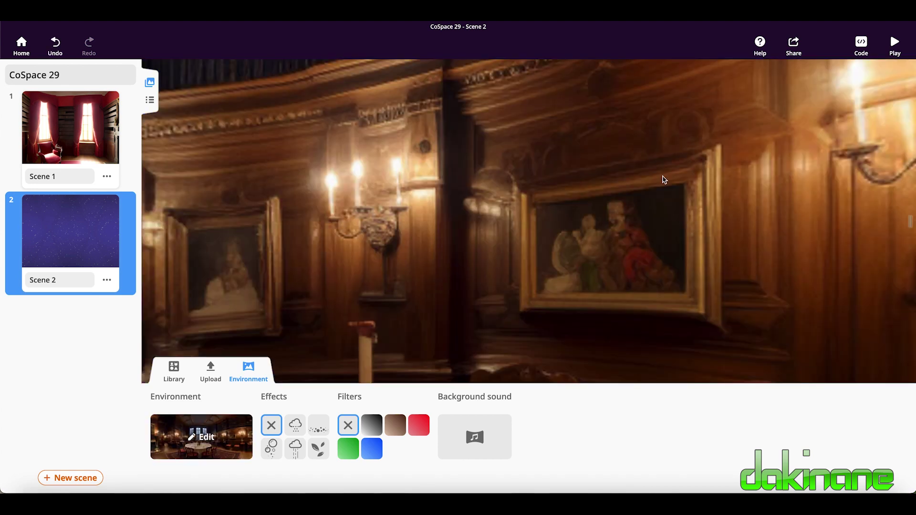
Step: Preview the CoSpace in play mode, showing the candlelit library in Scene 2
click(895, 43)
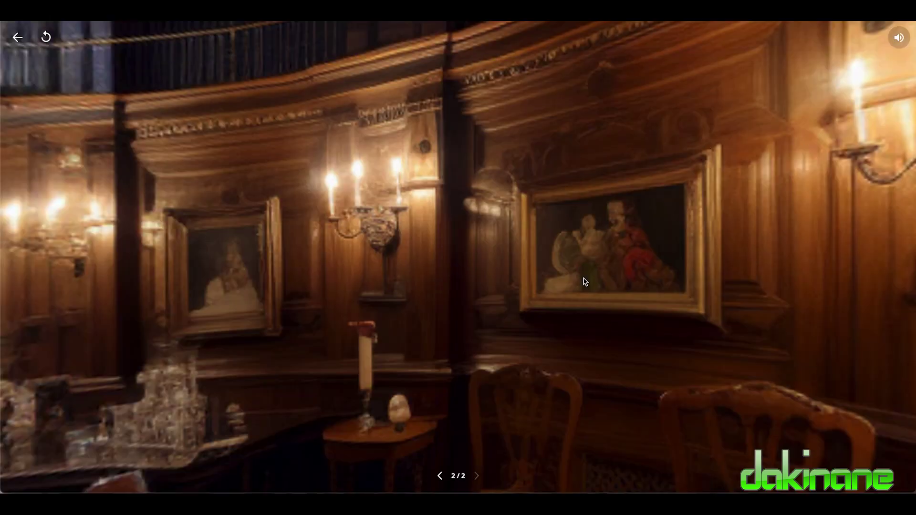